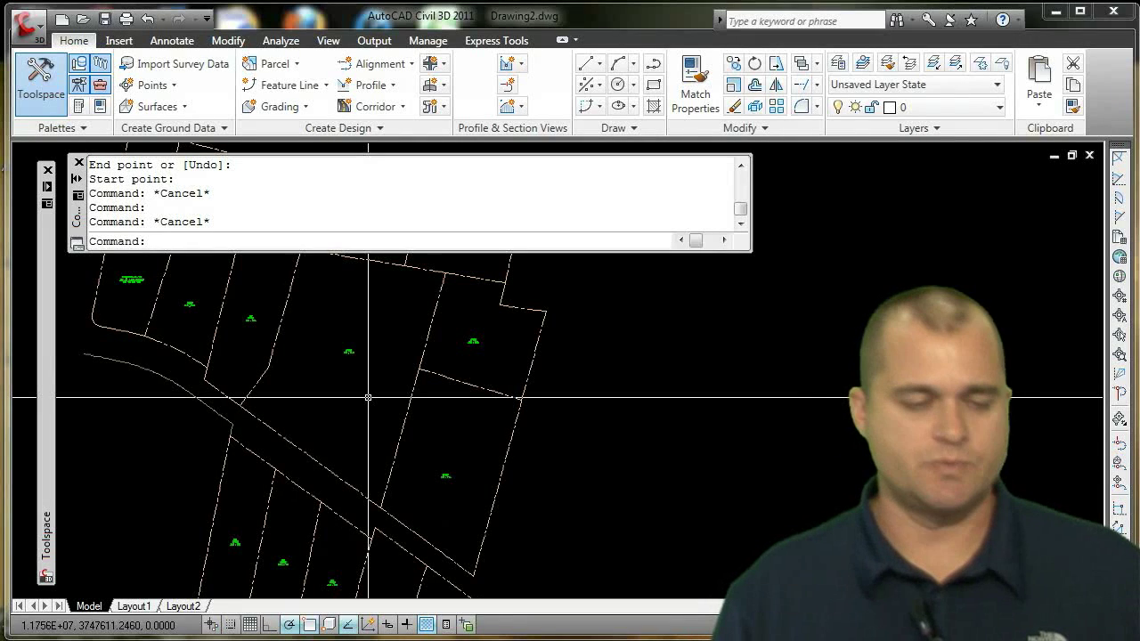
Browse the Parcel and Modify parcel tools, then select the upper-left lot parcel, Henrico-Lots 1.
click(296, 66)
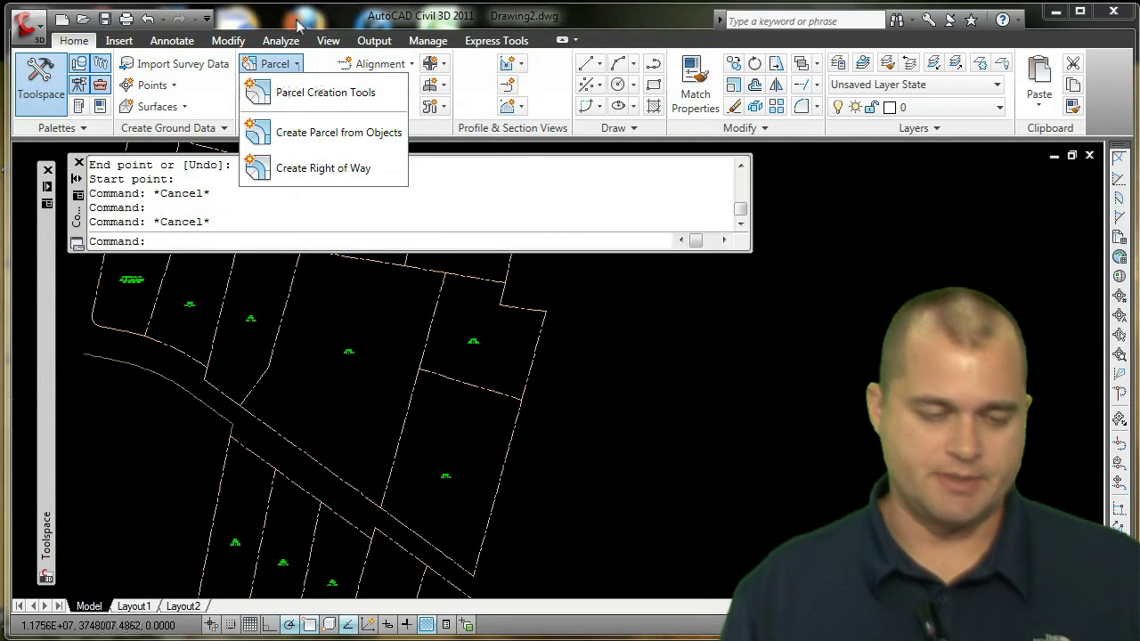
click(224, 42)
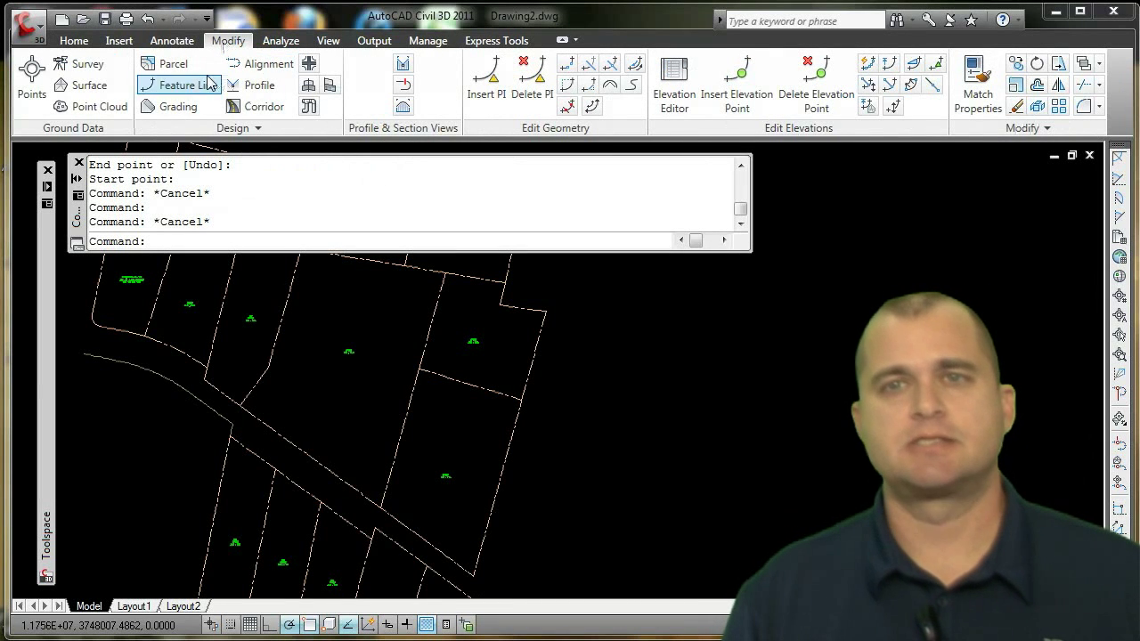
click(173, 65)
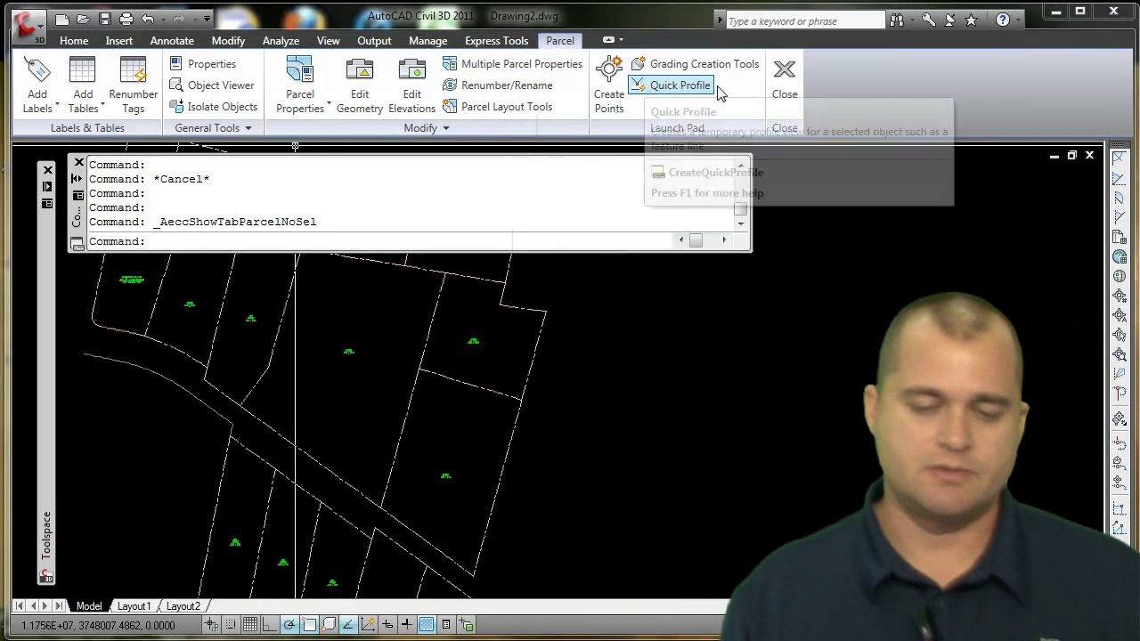
click(771, 80)
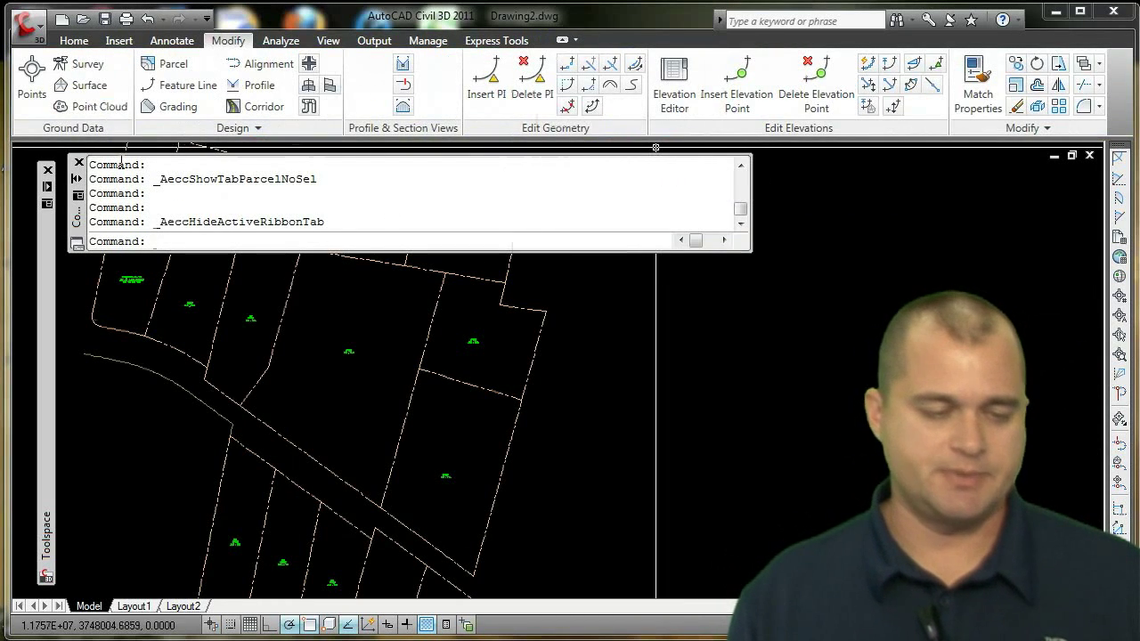
click(74, 40)
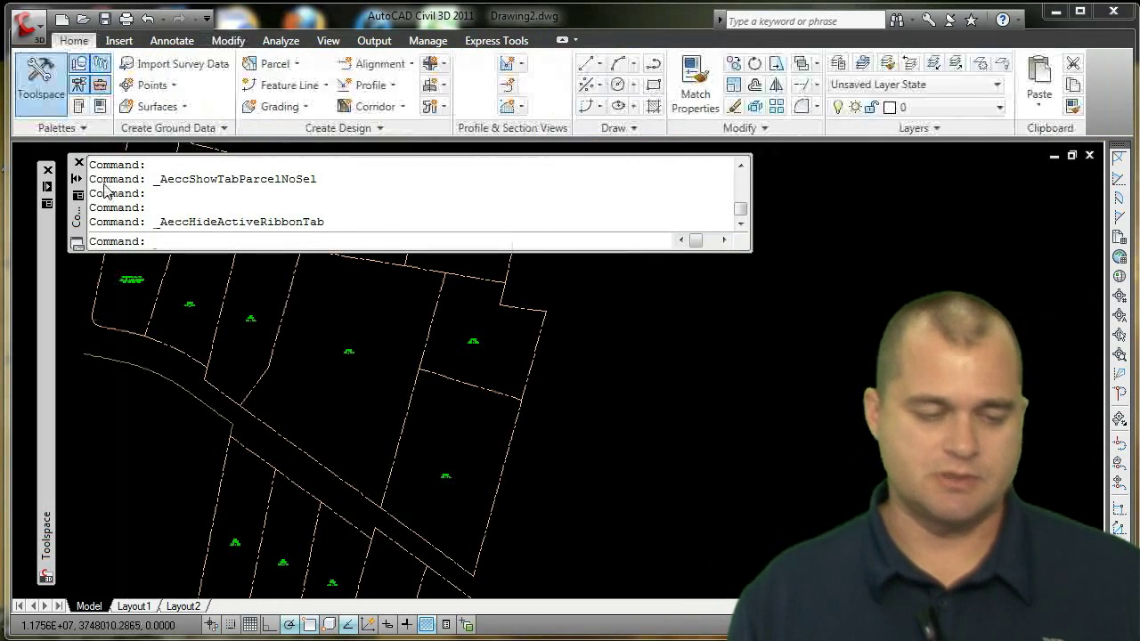
click(132, 281)
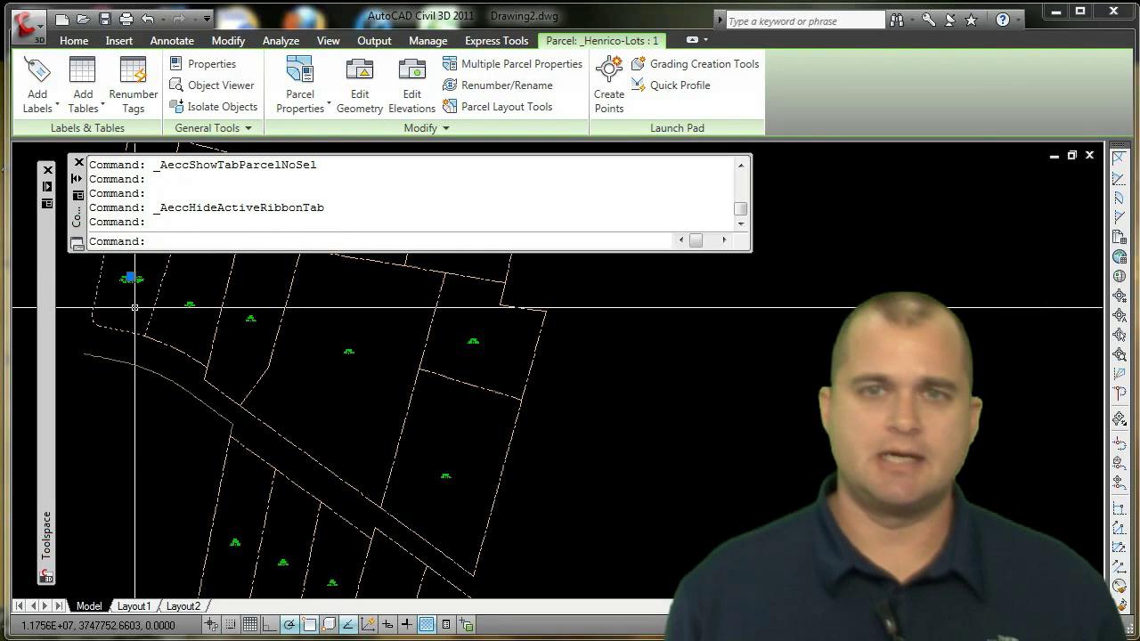
Fence-select several lots with Multiple Parcel Properties to open Edit Parcel Properties for Henrico-Lots 1.
click(469, 72)
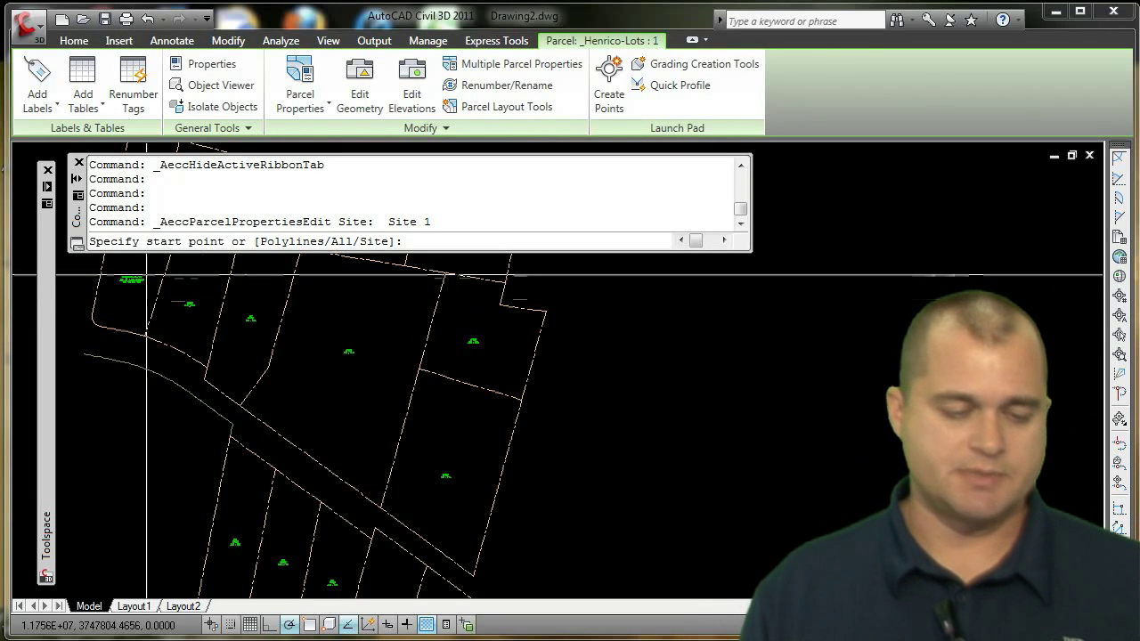
click(156, 264)
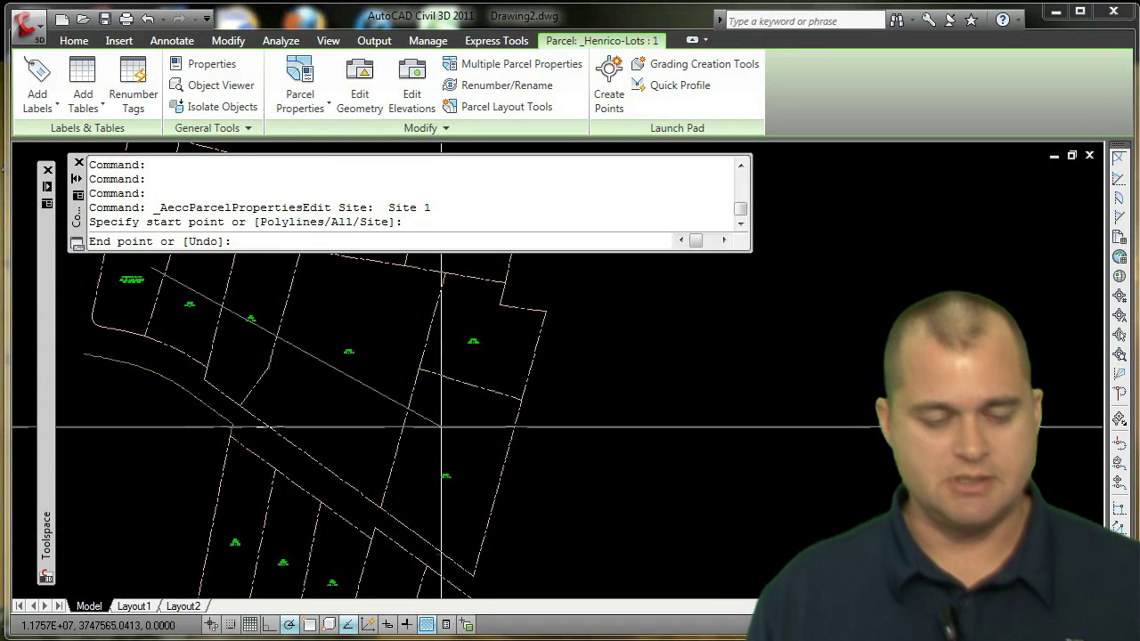
click(442, 426)
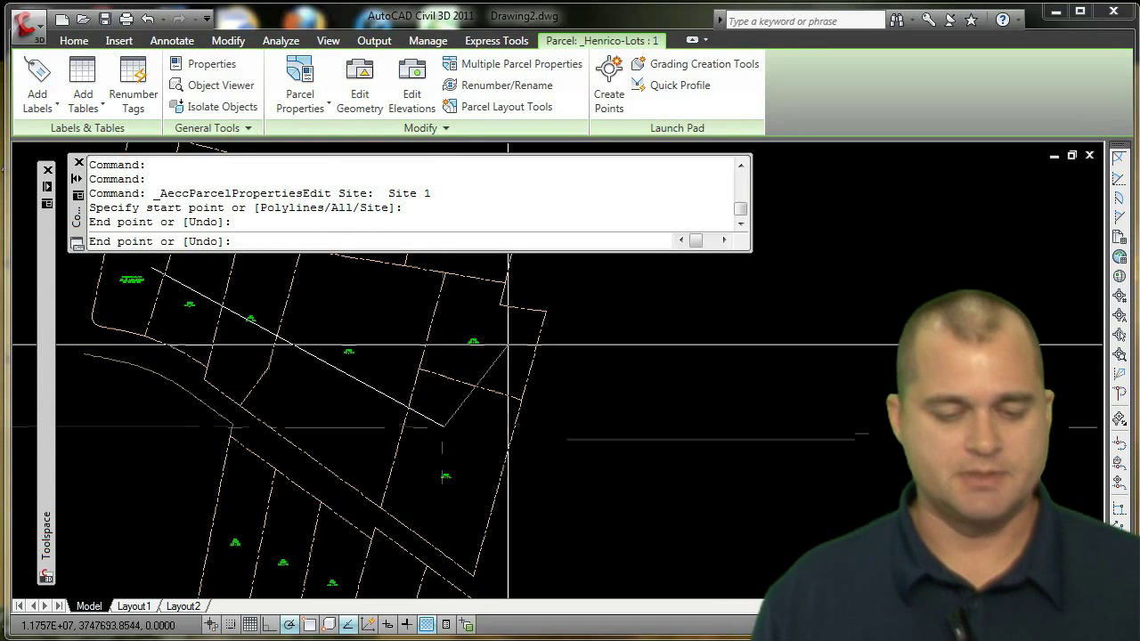
click(508, 346)
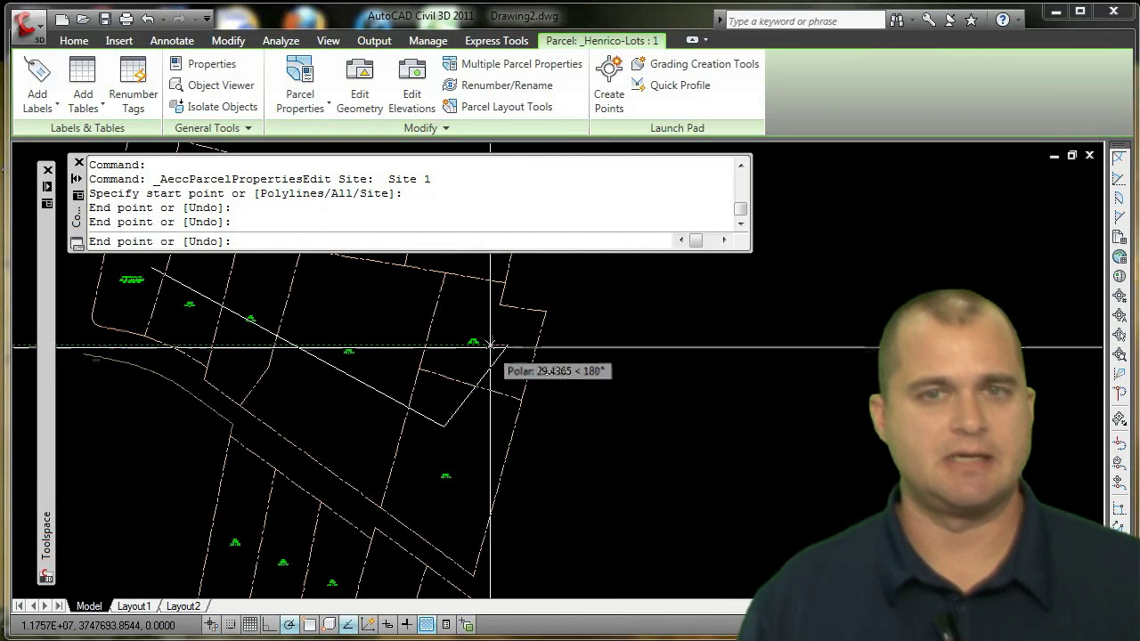
right_click(489, 347)
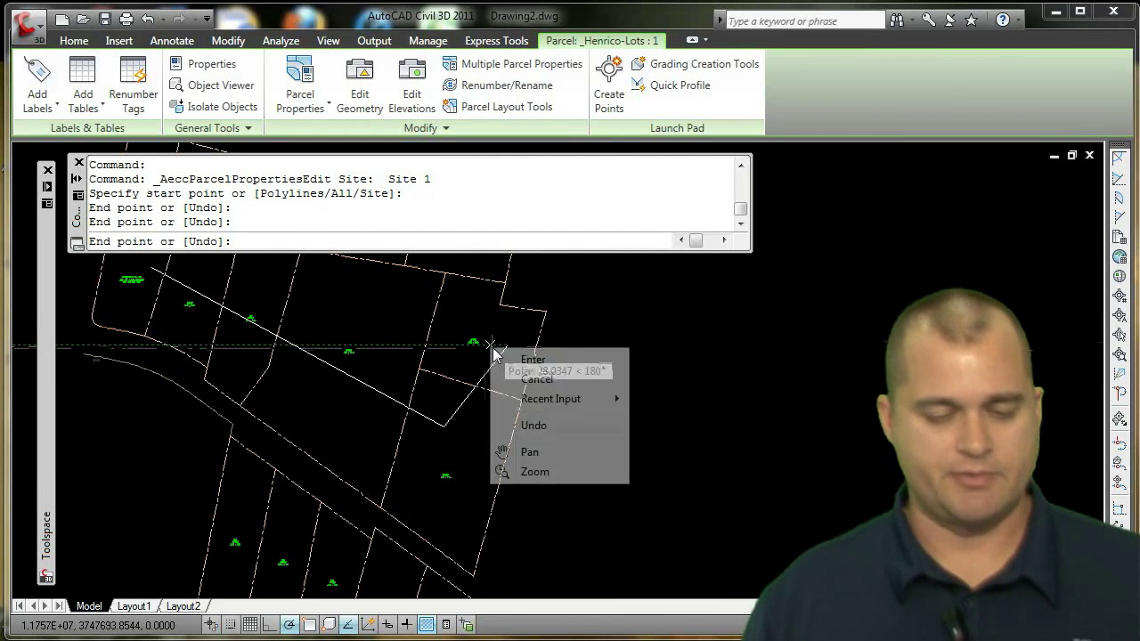
click(538, 361)
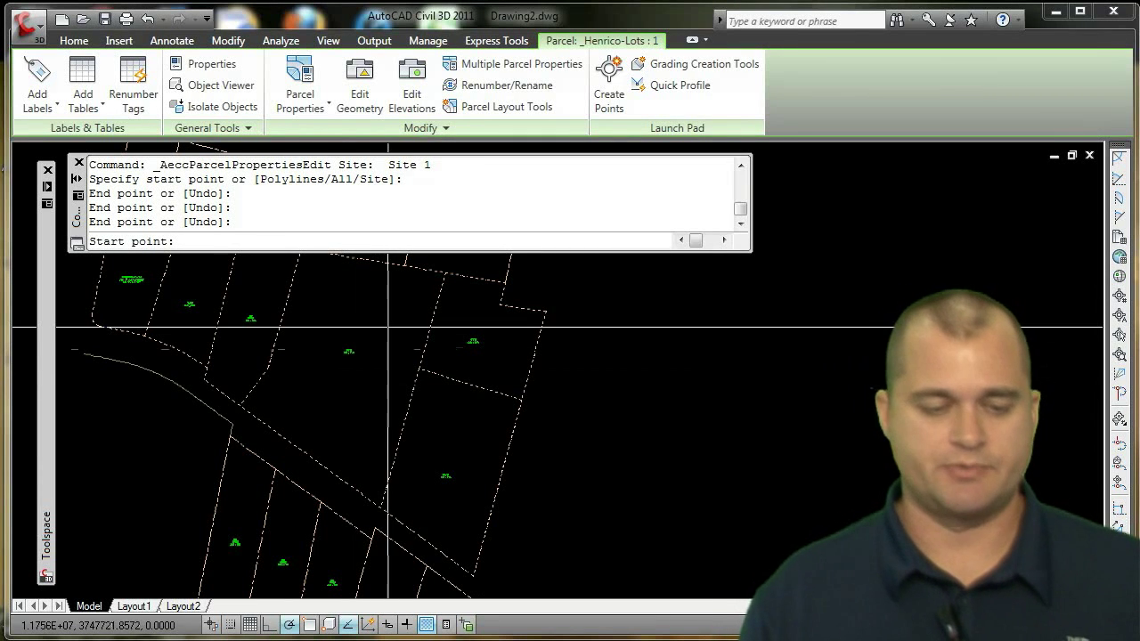
key(Return)
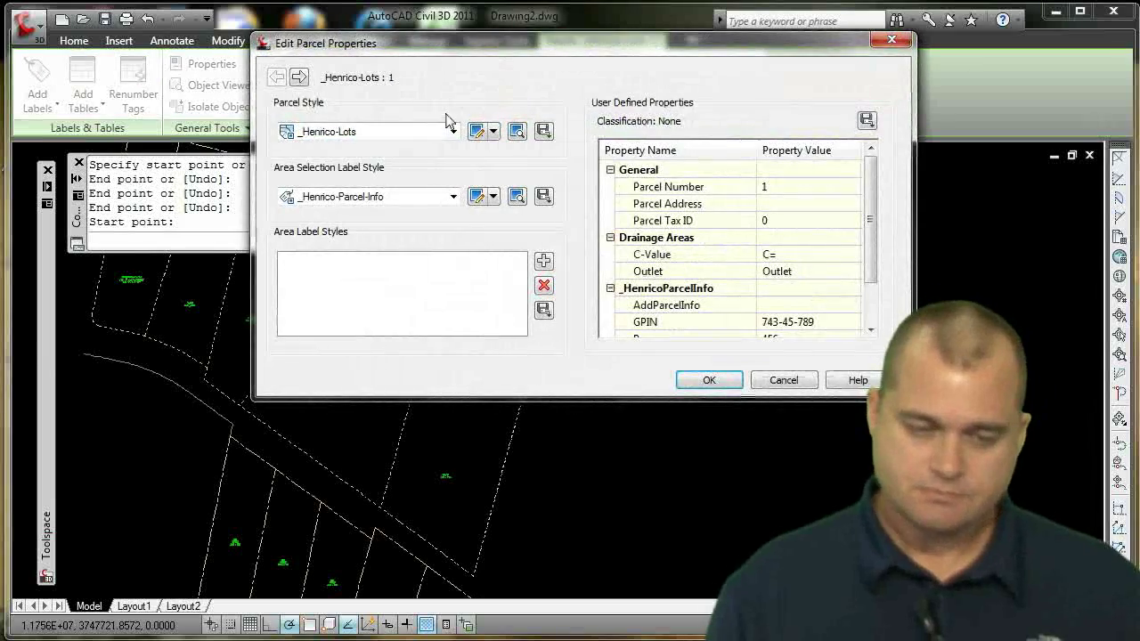
Drag the Edit Parcel Properties window to the left.
drag(446, 50, 349, 42)
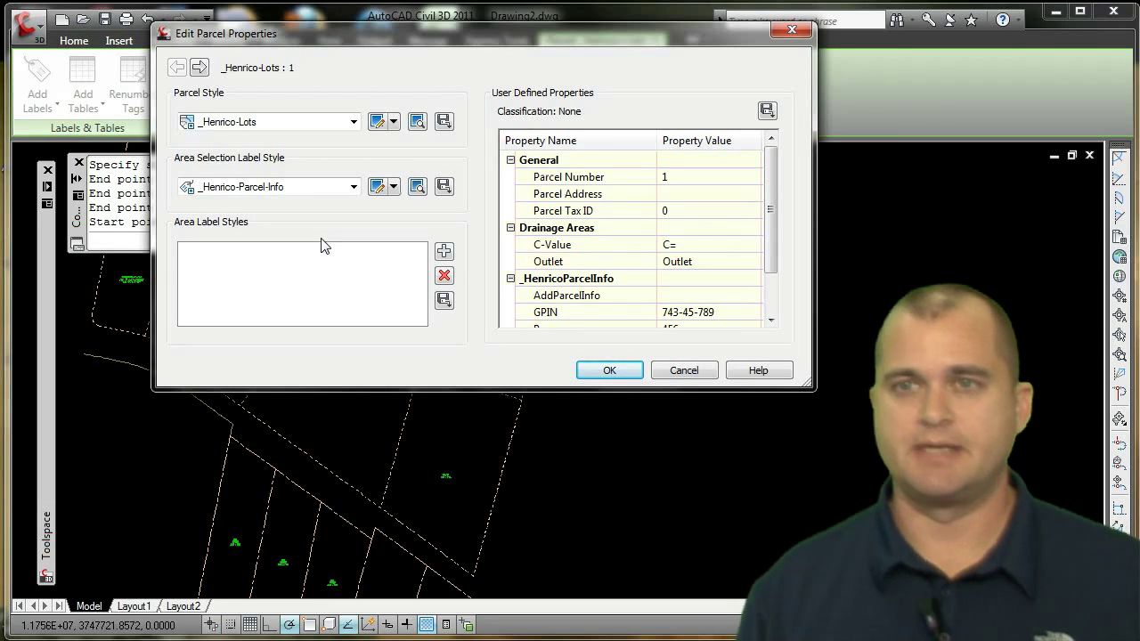
click(444, 254)
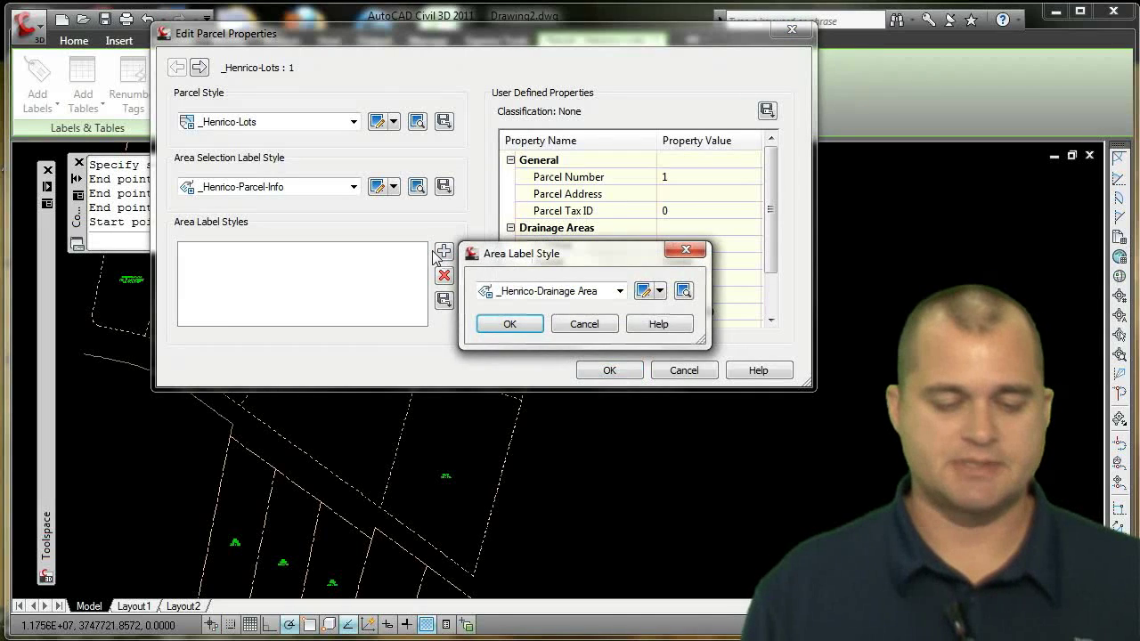
click(620, 292)
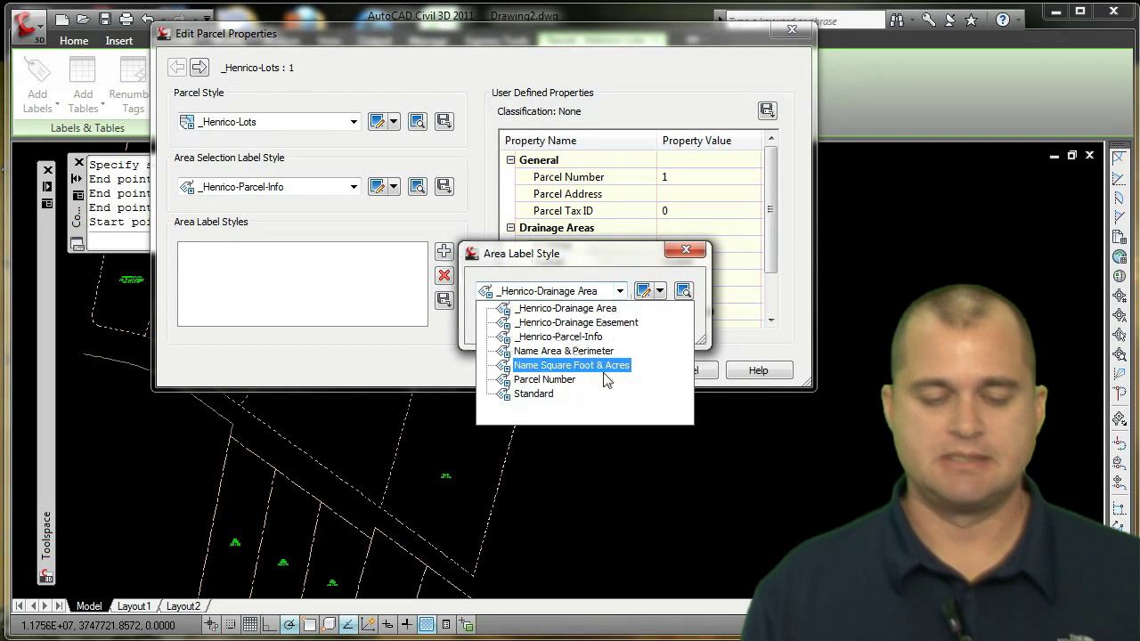
click(686, 249)
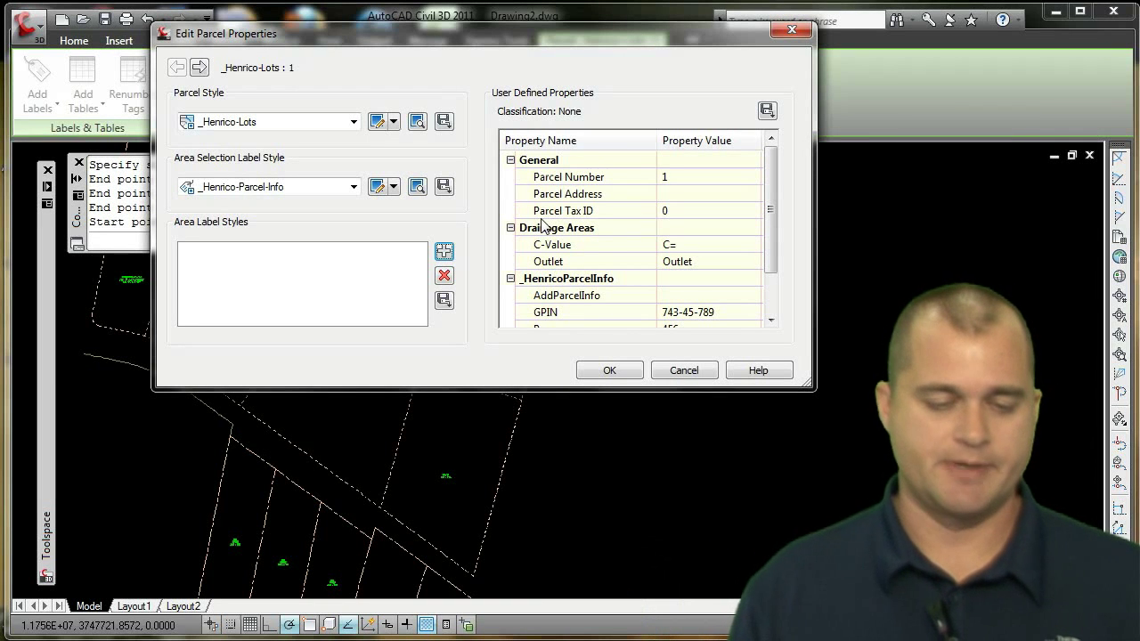
Collapse the General and Drainage Areas groups to reach lot 1's _HenricoParcelInfo fields.
click(510, 162)
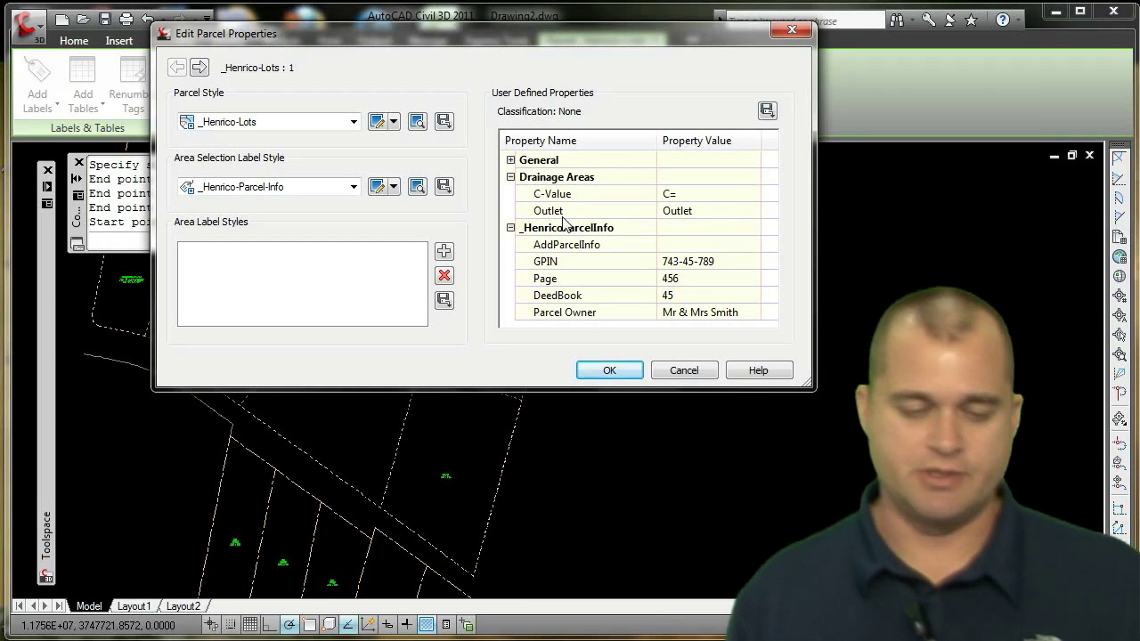
click(510, 178)
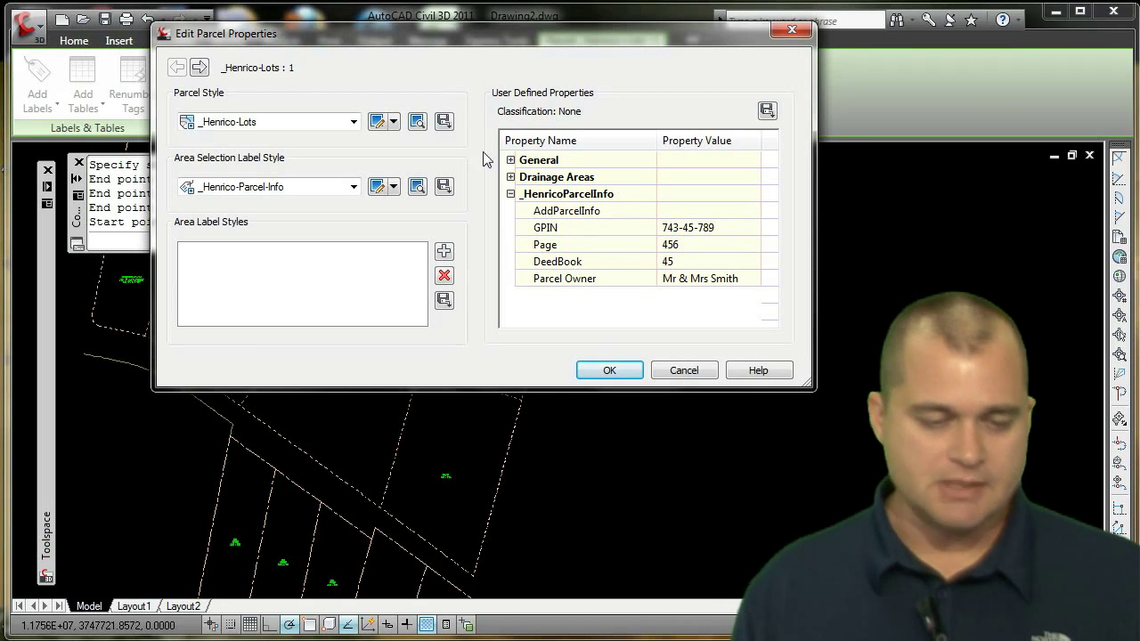
click(200, 68)
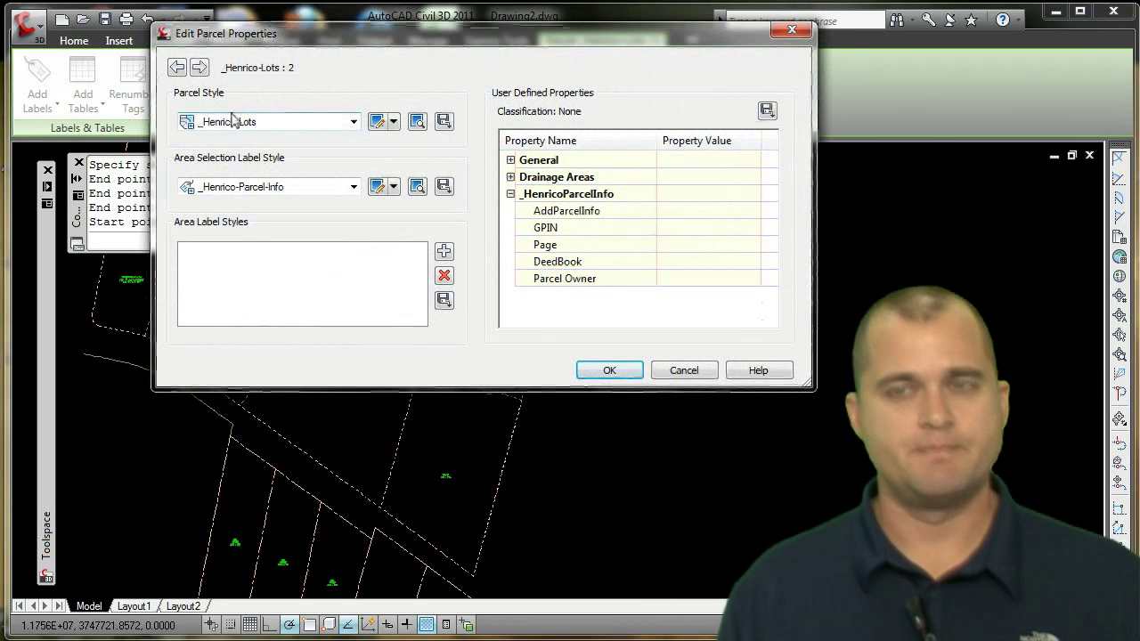
click(687, 227)
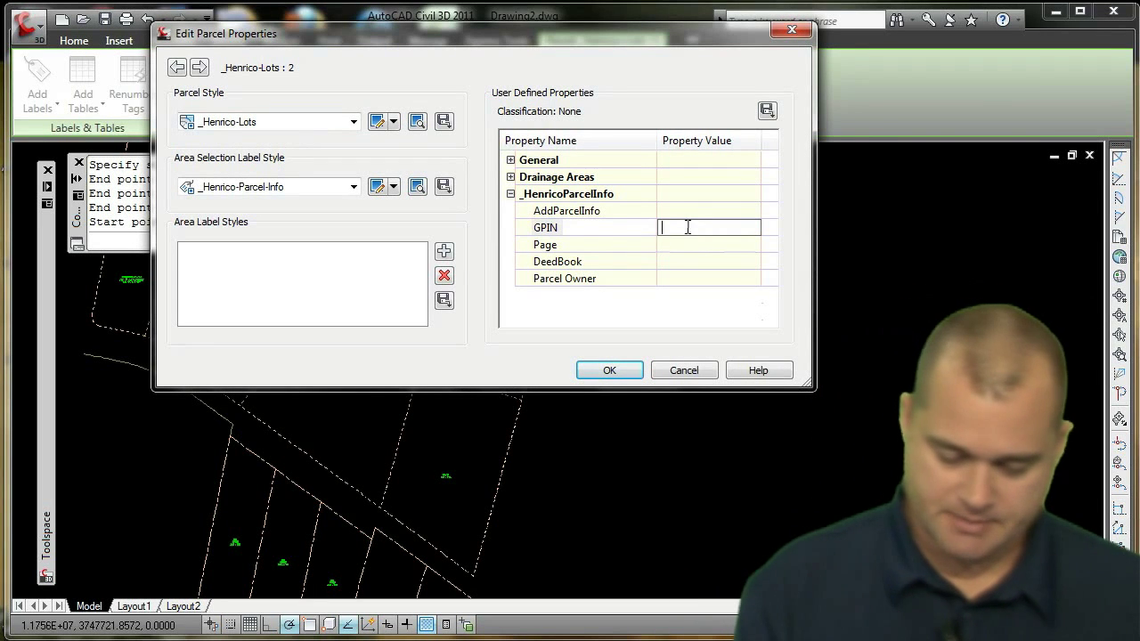
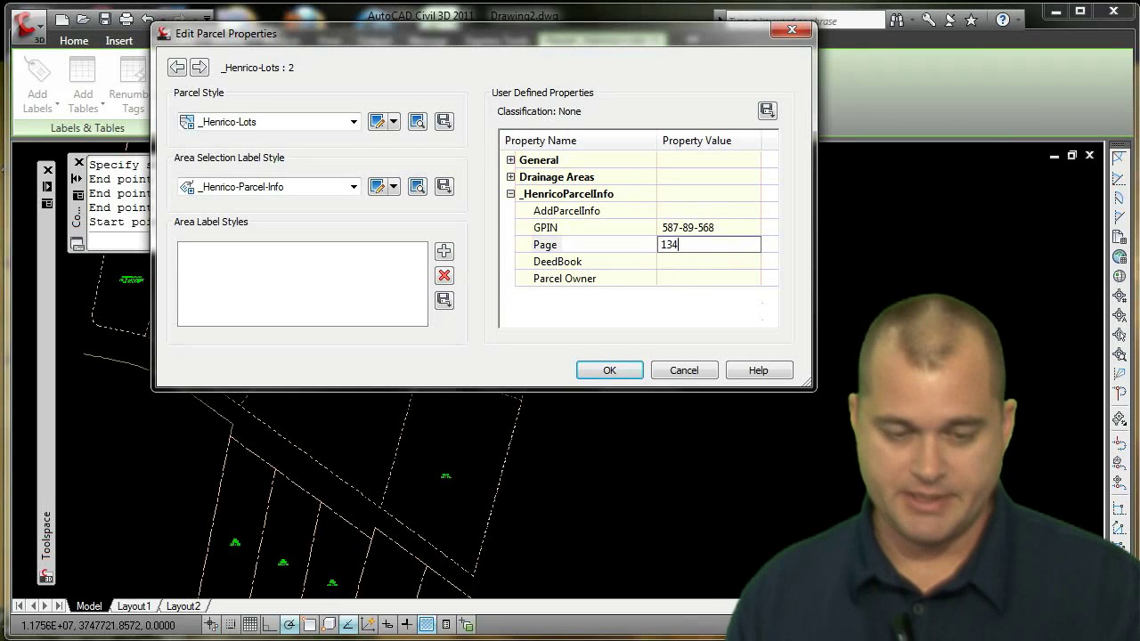
click(691, 262)
text(45)
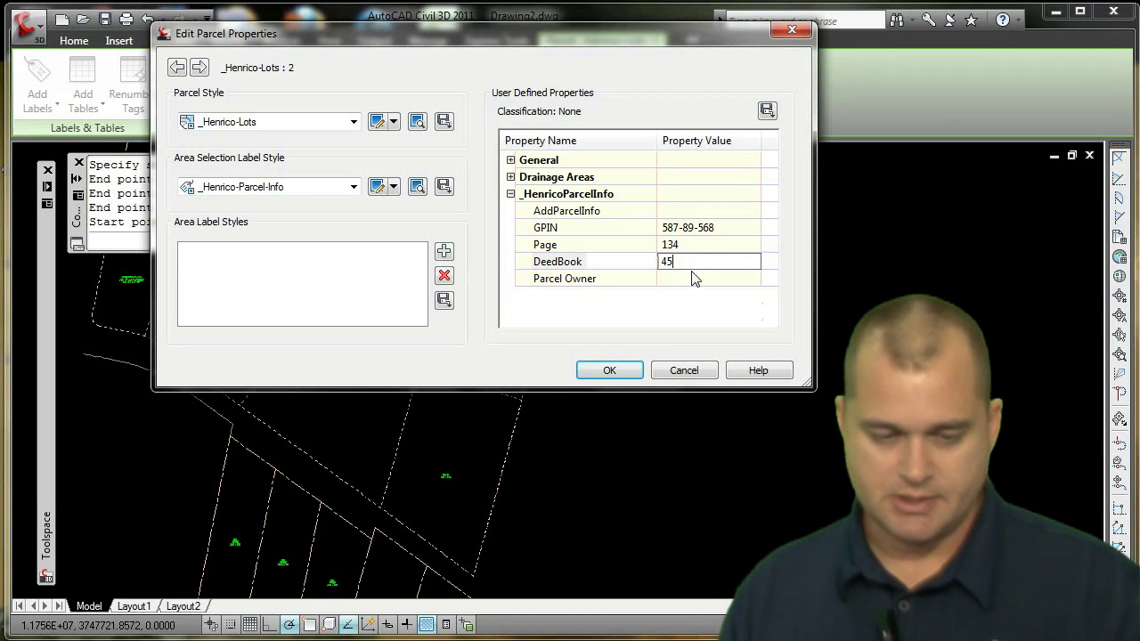
click(693, 278)
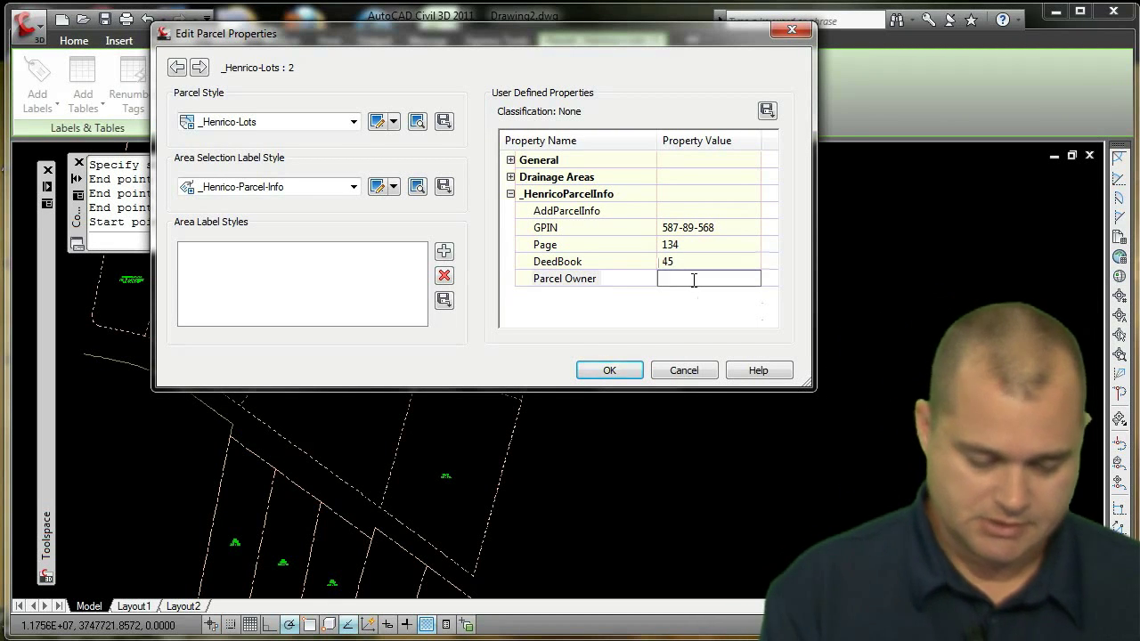
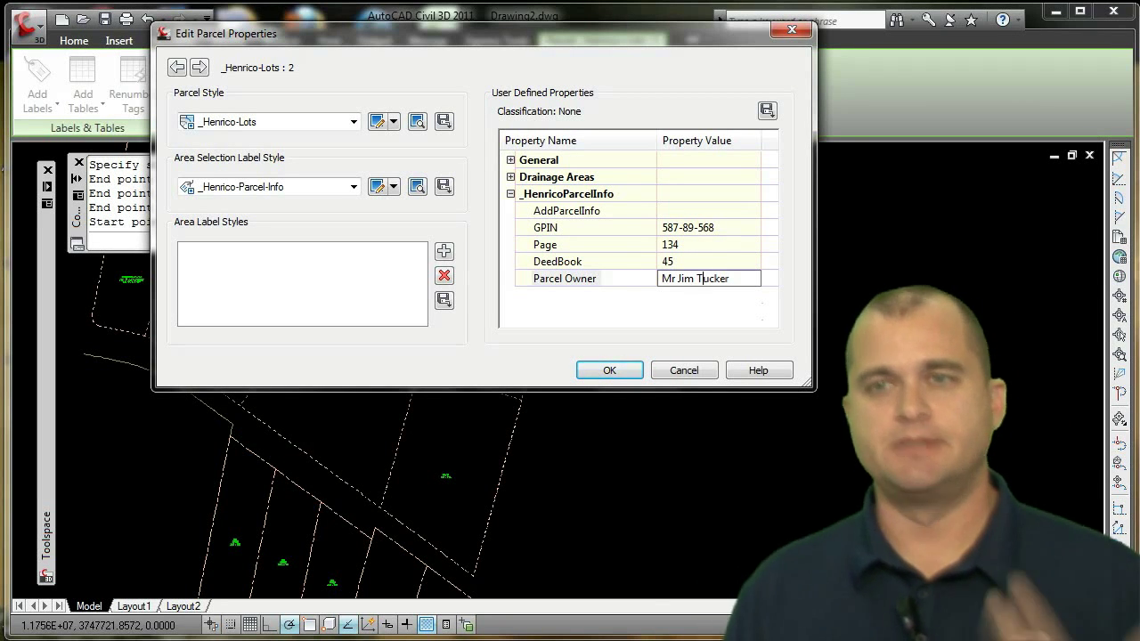
click(200, 68)
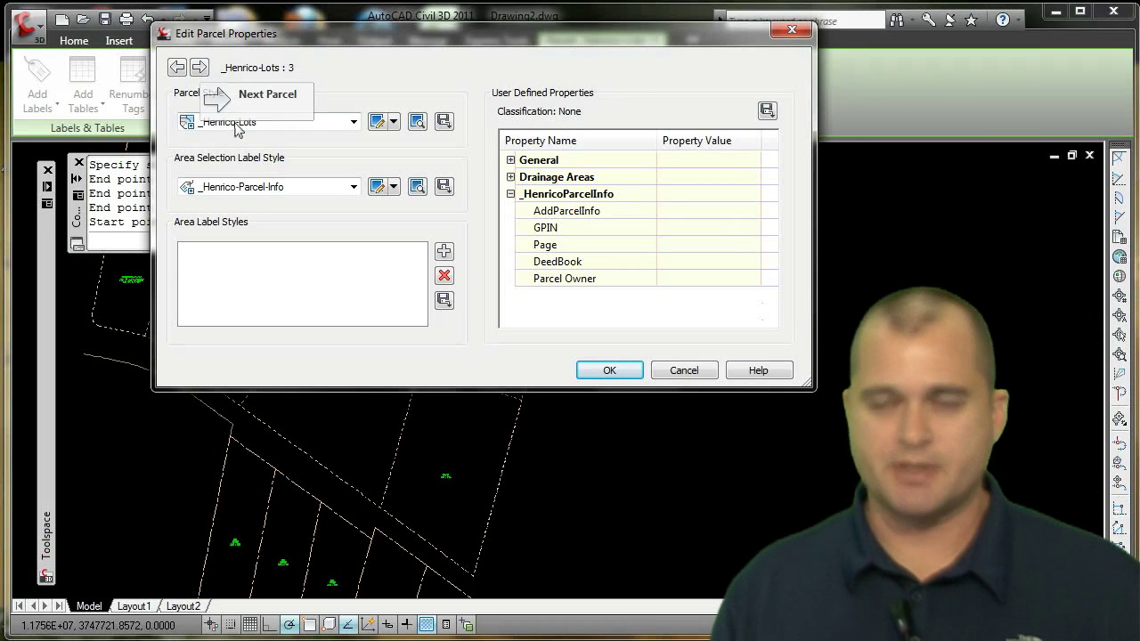
Accept the parcel edits and zoom around the drawing to check lot 2's updated label.
click(579, 372)
middle_drag(186, 321, 311, 412)
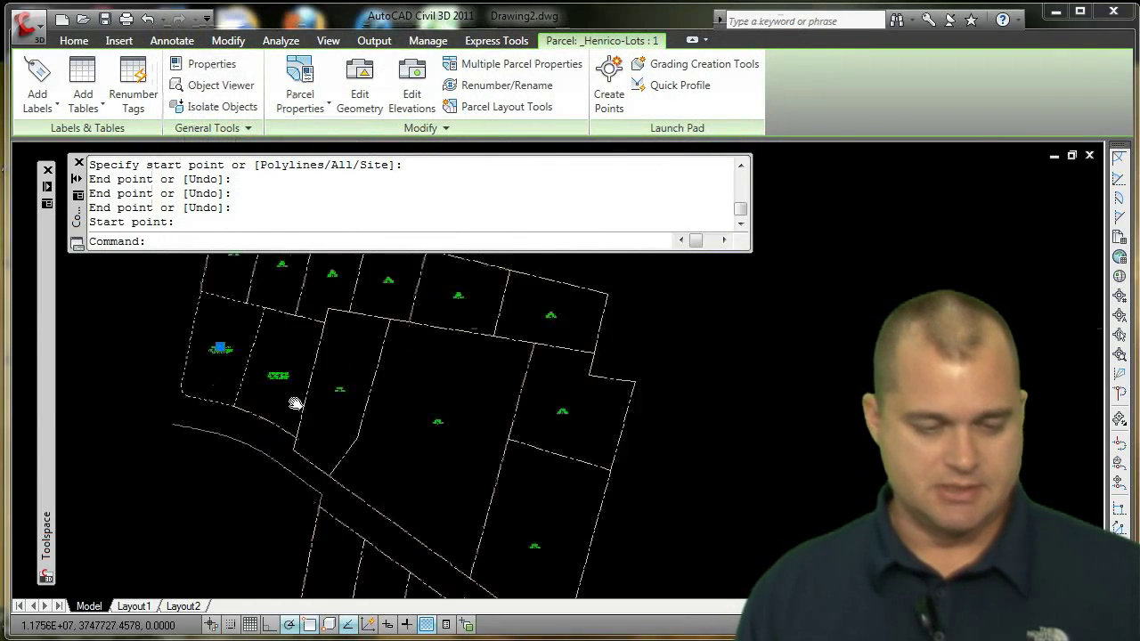
key(Escape)
key(Escape)
scroll(311, 412, up, 5)
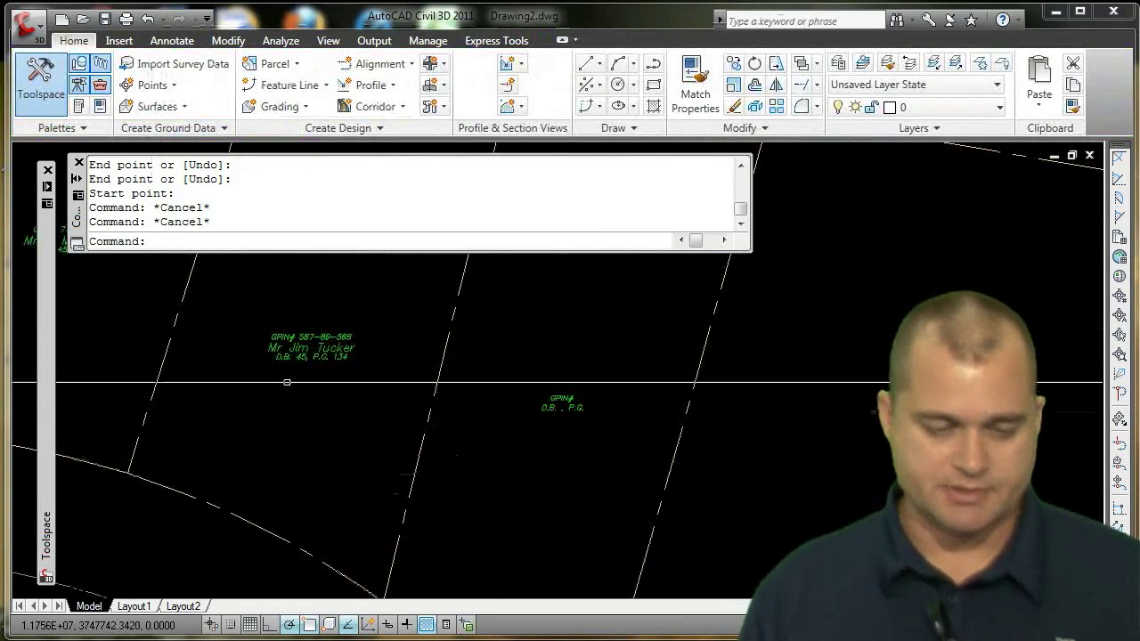
scroll(285, 392, up, 4)
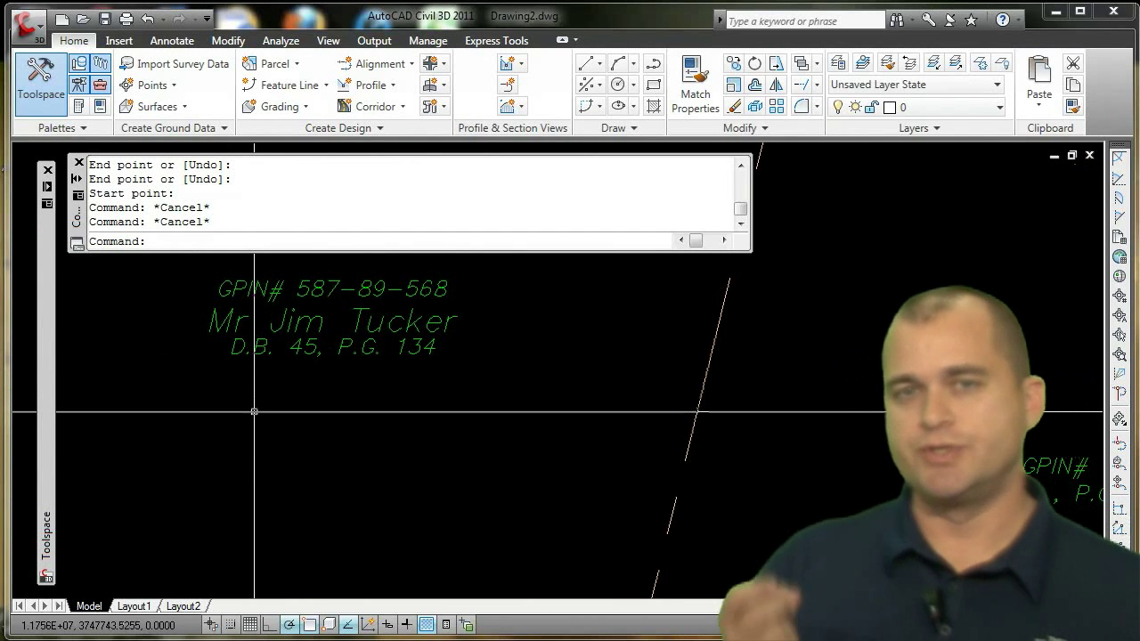
scroll(255, 405, down, 4)
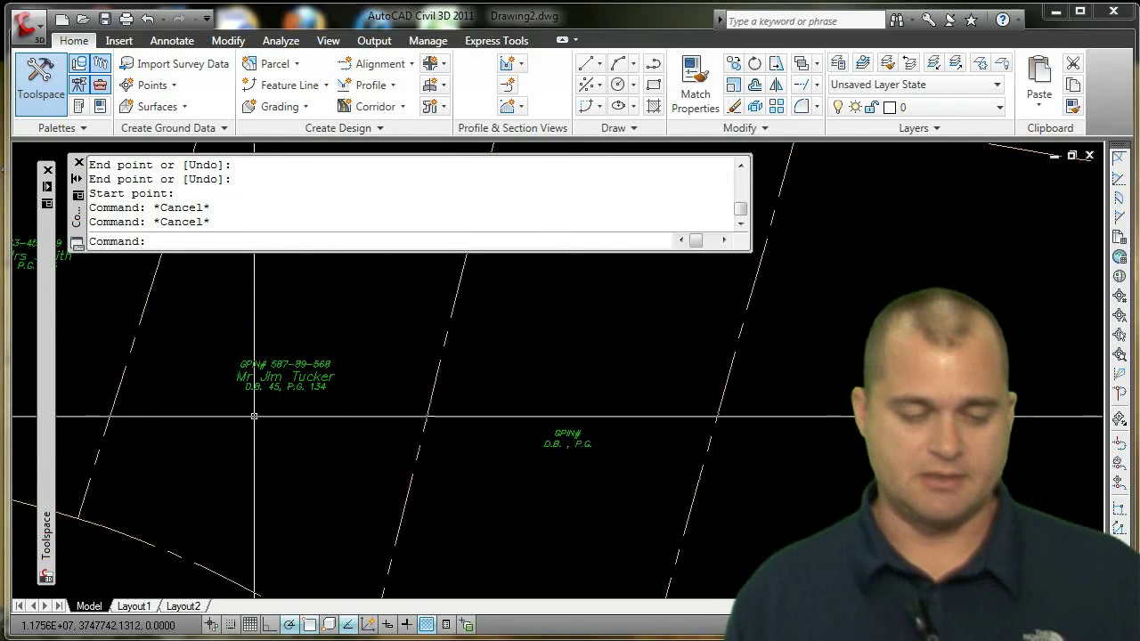
scroll(205, 401, down, 3)
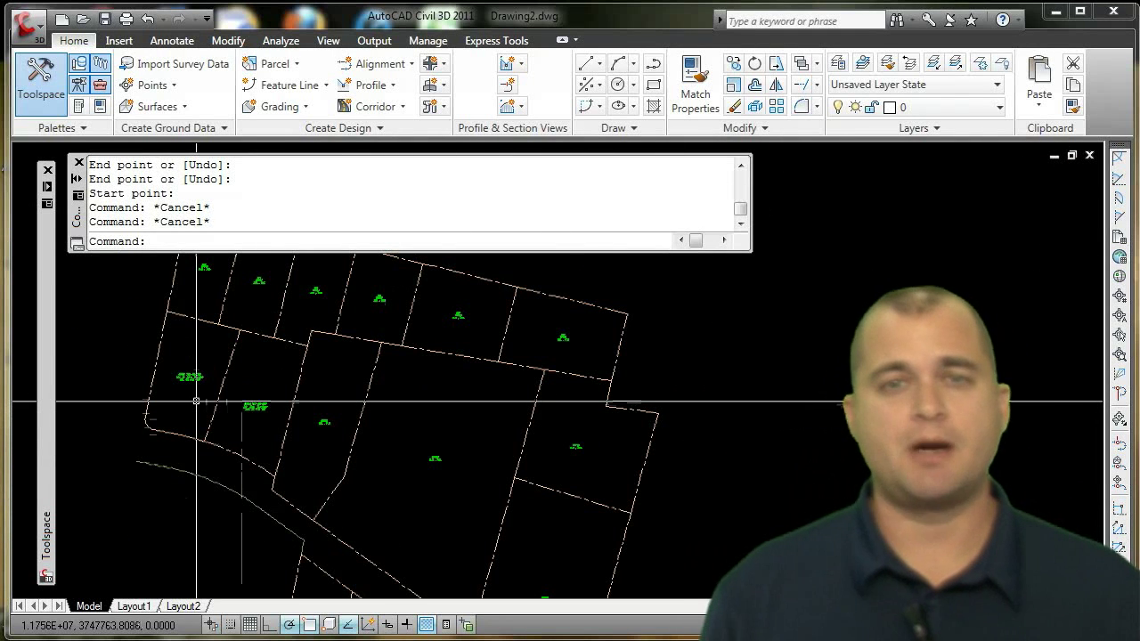